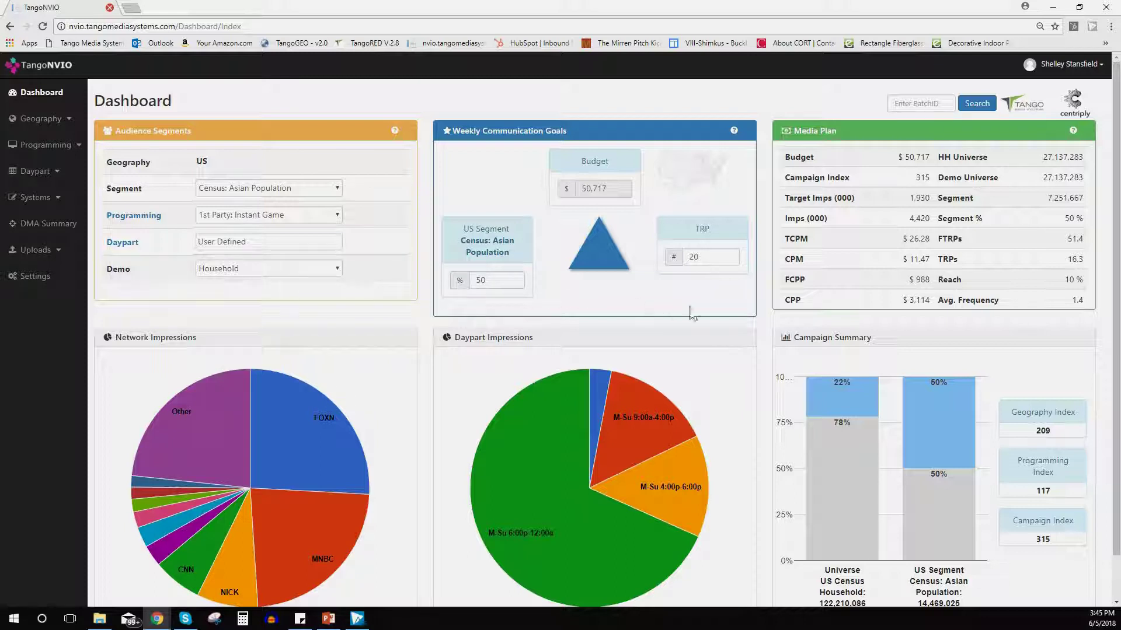
{"action": "scroll", "coordinate": [1116, 373], "scroll_direction": "down", "scroll_amount": 1}
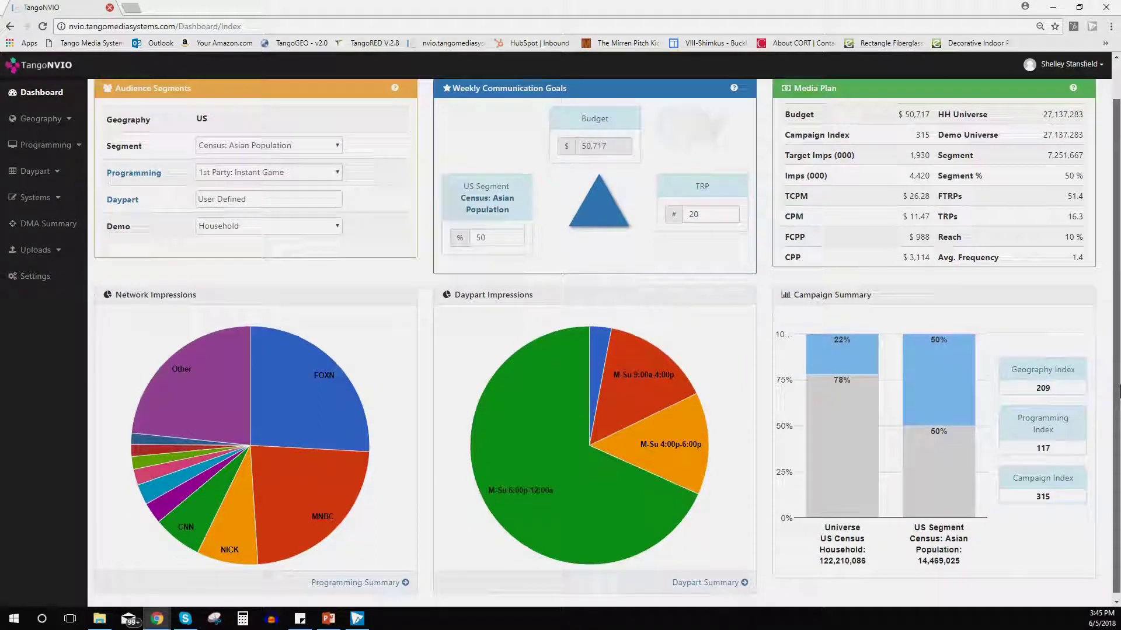
{"action": "key", "text": "ctrl+0"}
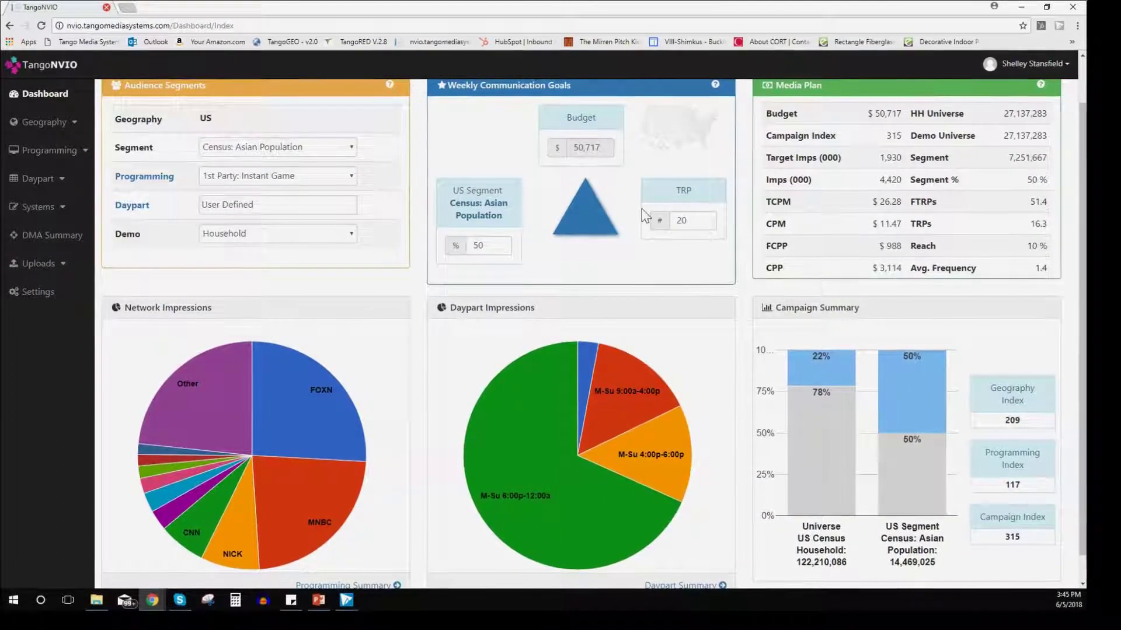
{"action": "double_click", "coordinate": [880, 223]}
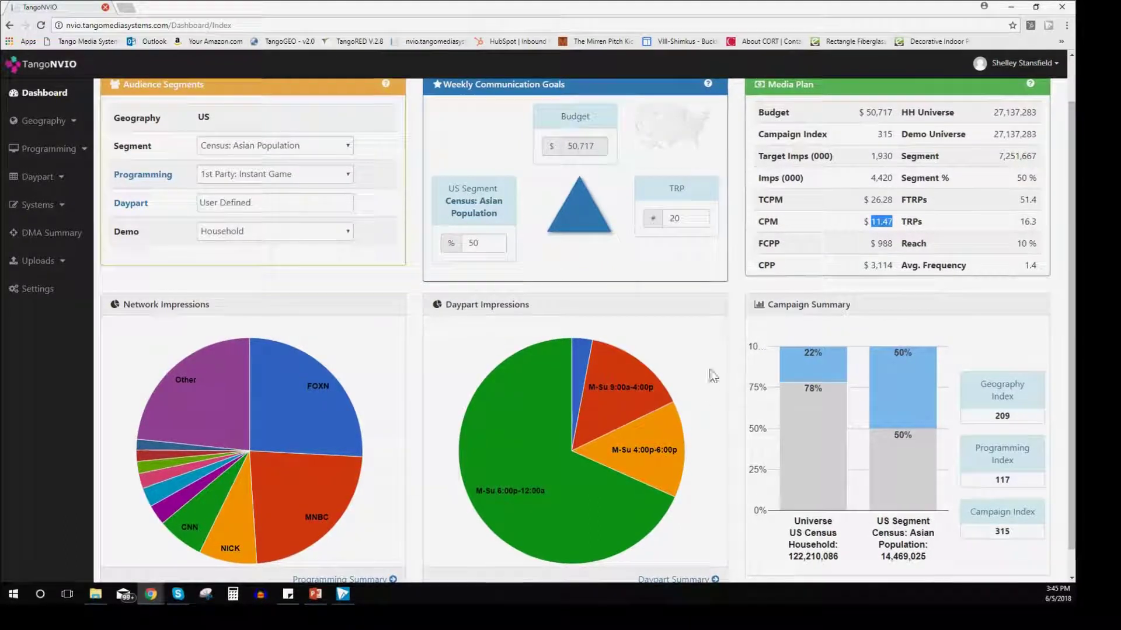
{"action": "mouse_move", "coordinate": [656, 455]}
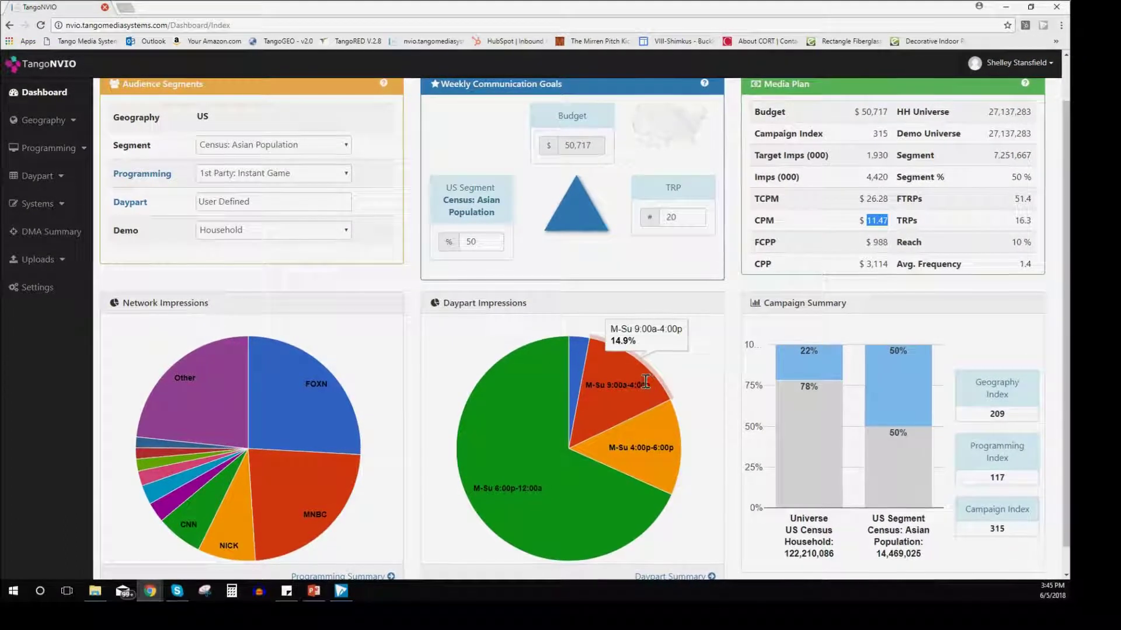
{"action": "mouse_move", "coordinate": [512, 379]}
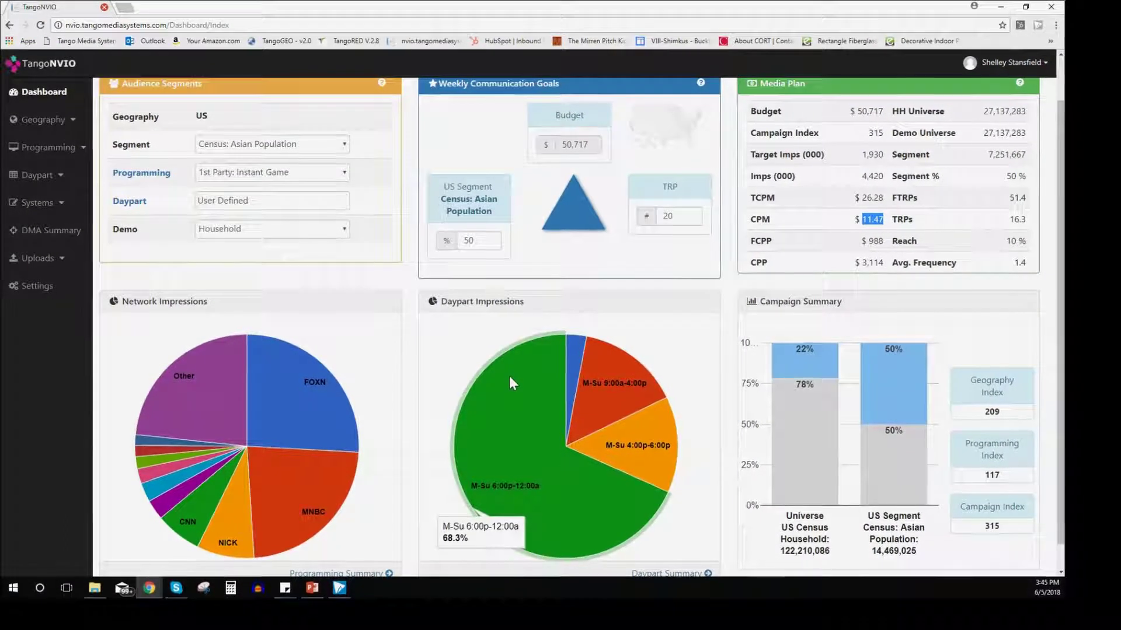
{"action": "mouse_move", "coordinate": [302, 394]}
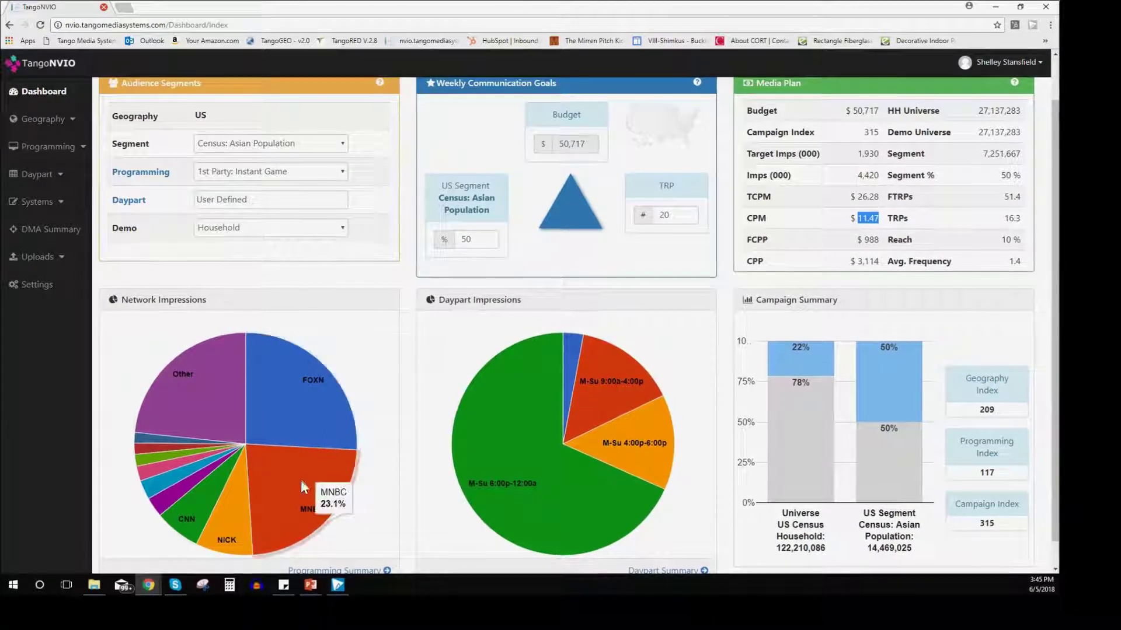
{"action": "mouse_move", "coordinate": [228, 503]}
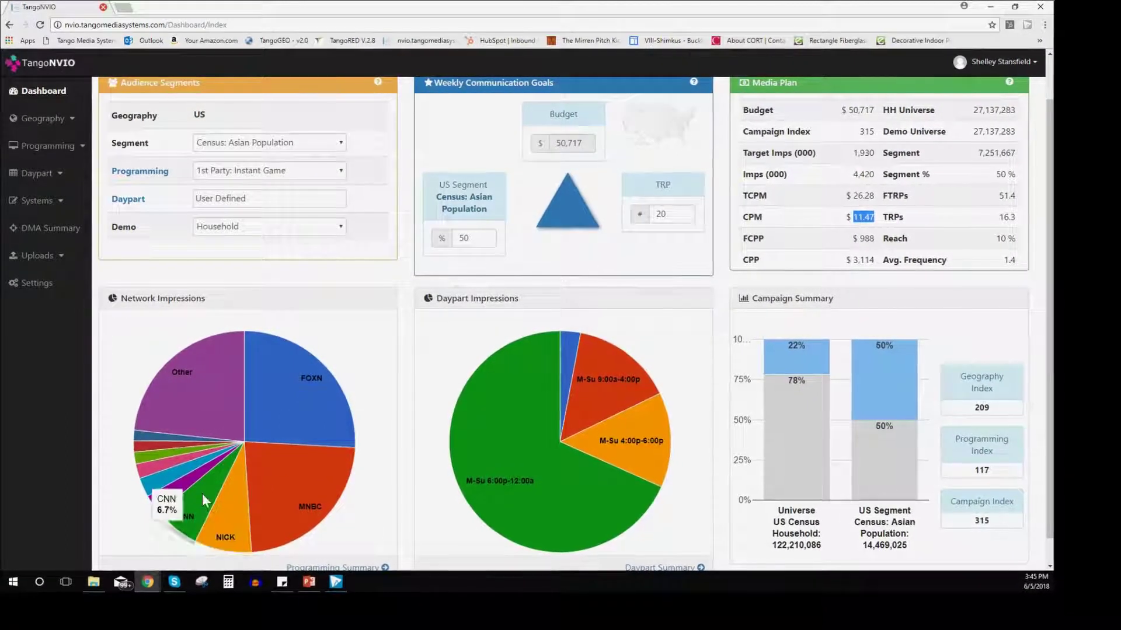
{"action": "mouse_move", "coordinate": [170, 459]}
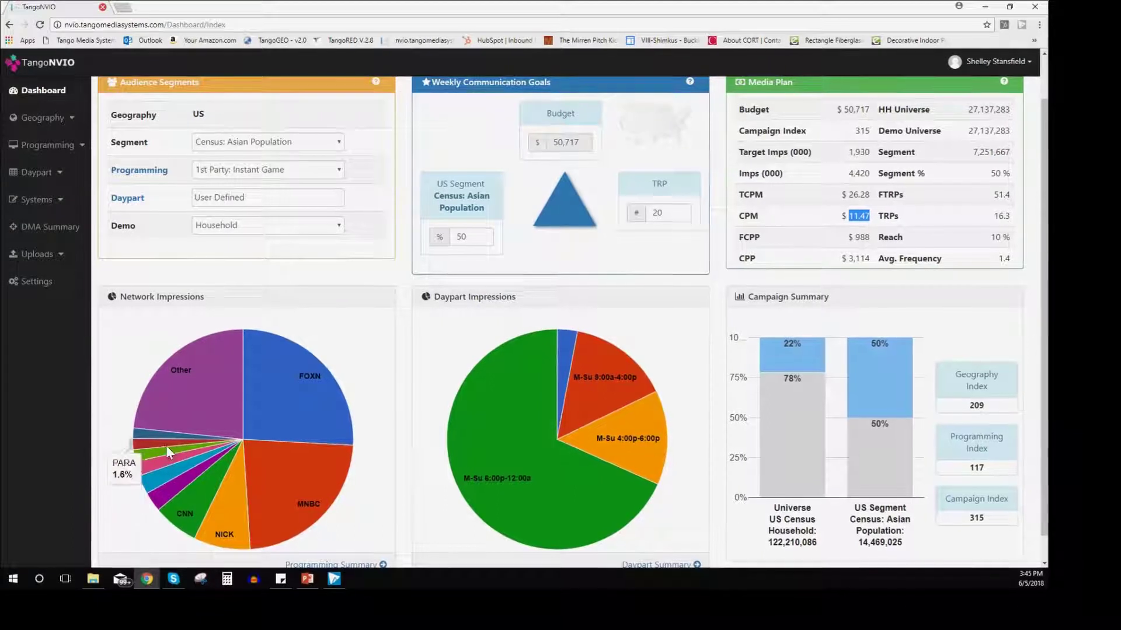
{"action": "mouse_move", "coordinate": [158, 410]}
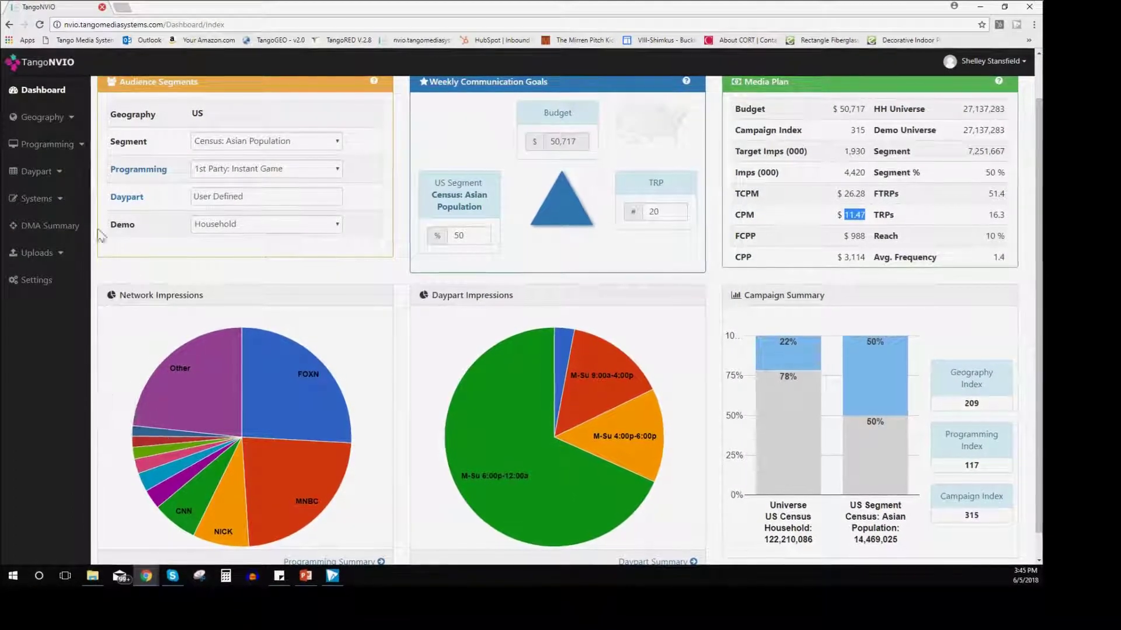
{"action": "key", "text": "ctrl+0"}
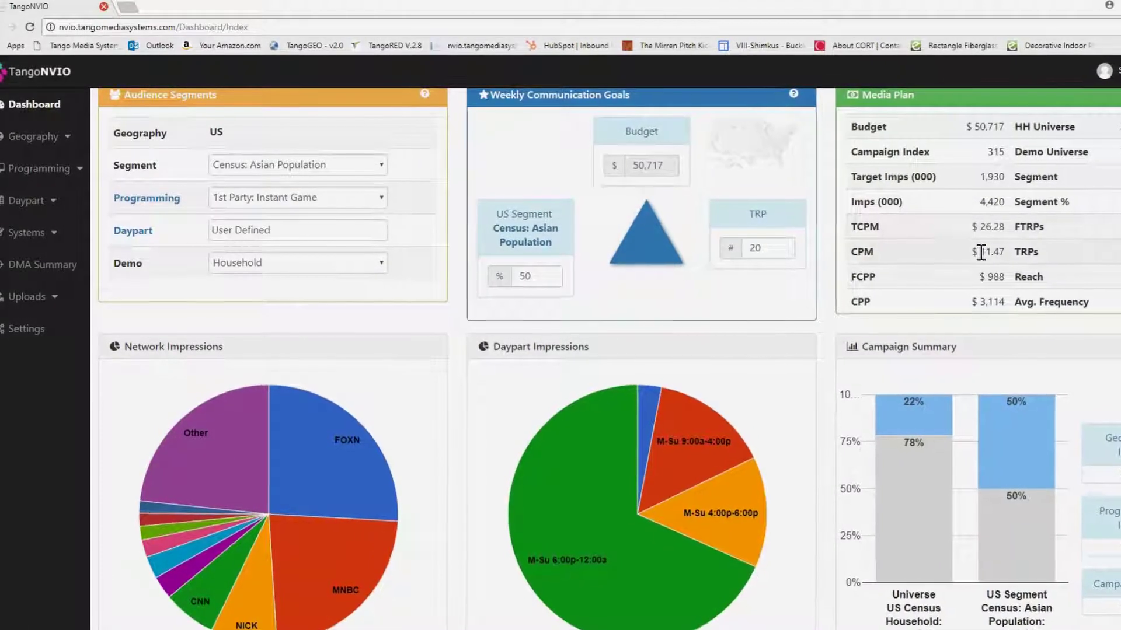
Step: Check the $11.47 CPM and Network Impressions breakdown, then bring up the DMA Summary table
{"action": "left_click_drag", "start_coordinate": [975, 251], "coordinate": [1007, 252]}
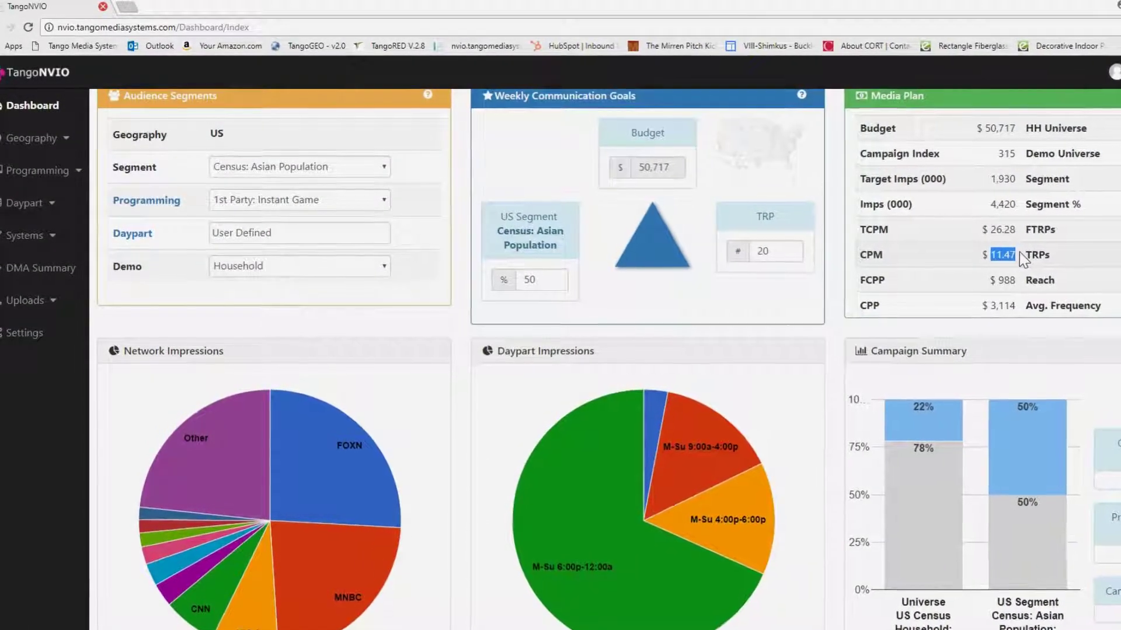
{"action": "mouse_move", "coordinate": [740, 527]}
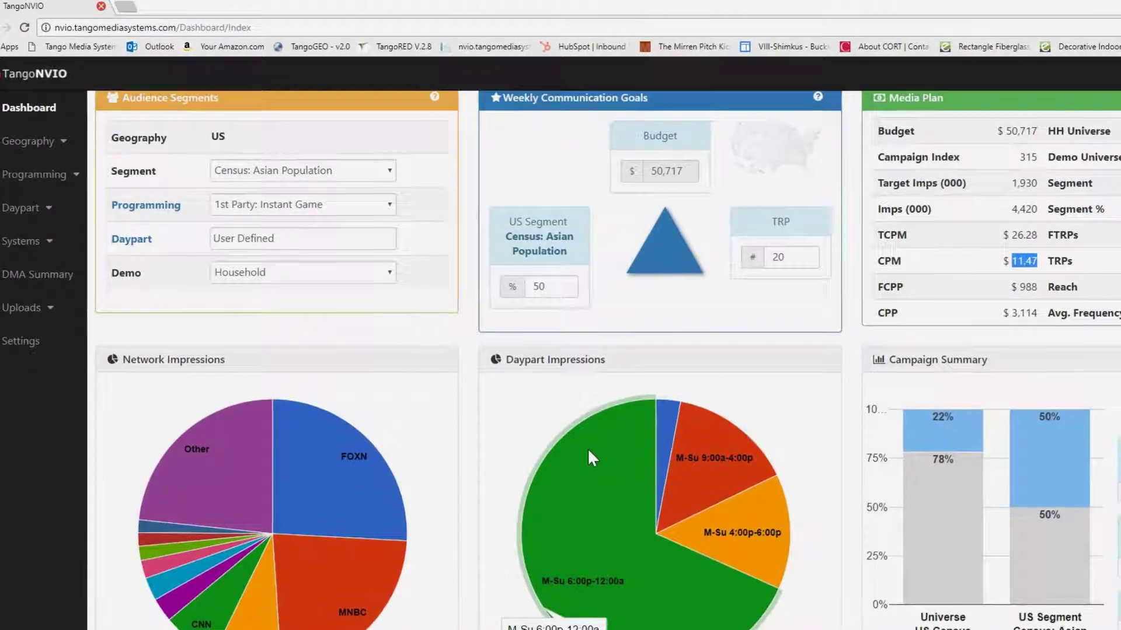
{"action": "mouse_move", "coordinate": [344, 478]}
{"action": "mouse_move", "coordinate": [344, 578]}
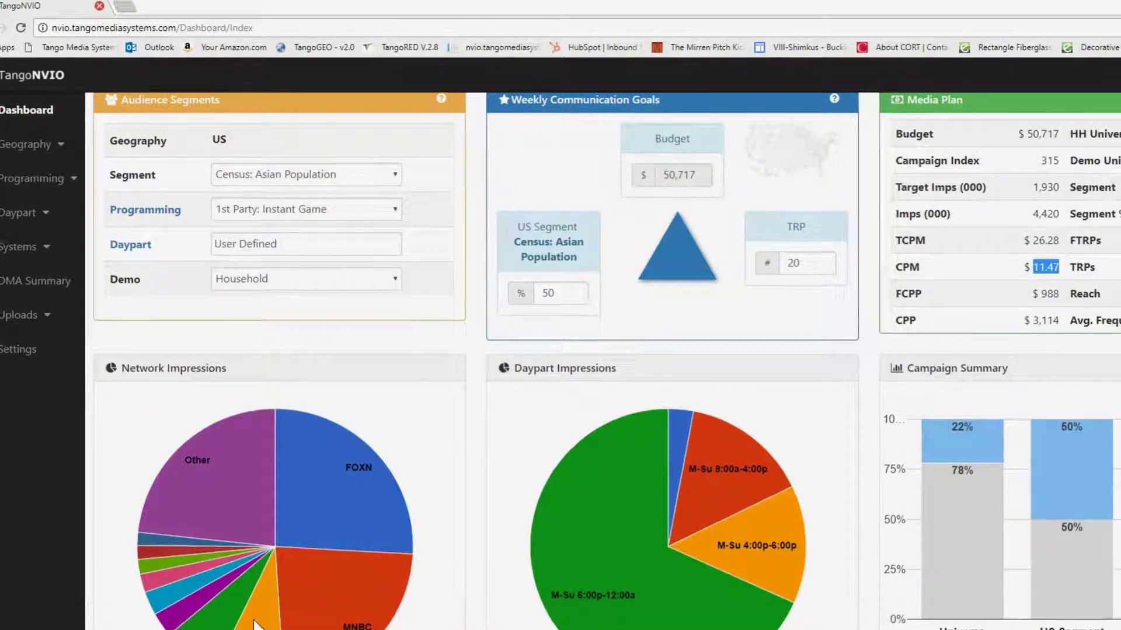
{"action": "mouse_move", "coordinate": [194, 586]}
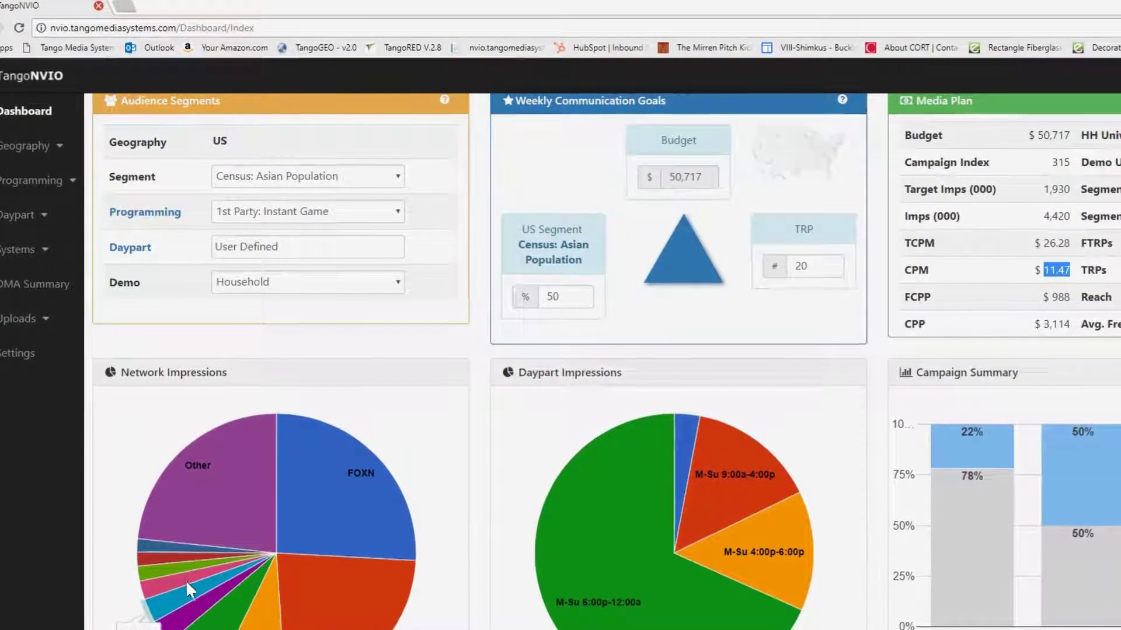
{"action": "mouse_move", "coordinate": [178, 552]}
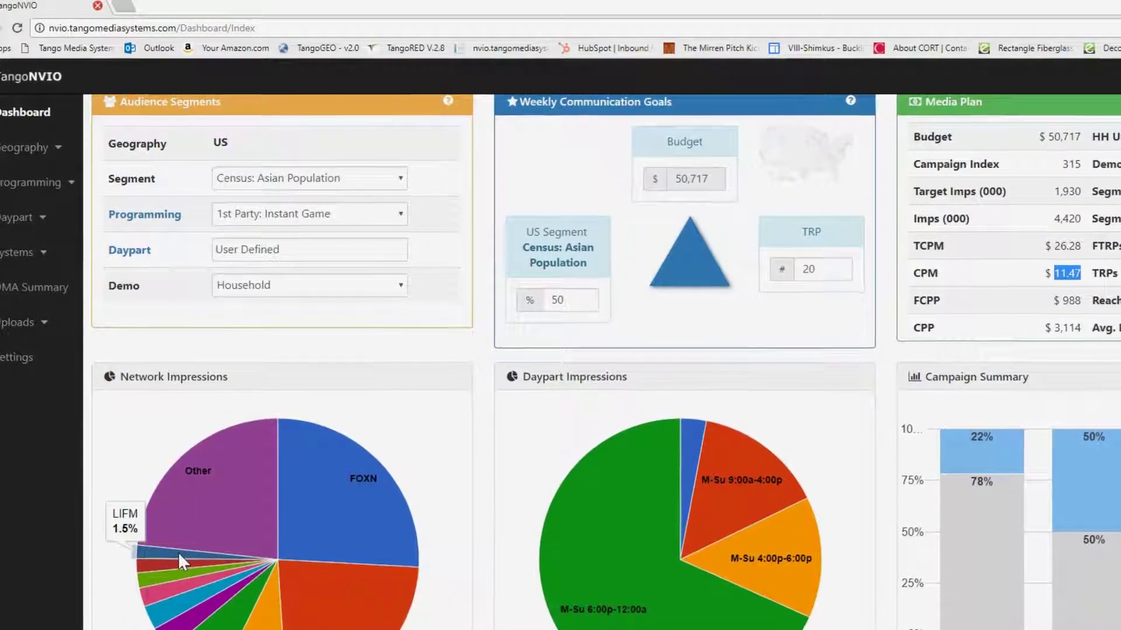
{"action": "left_click", "coordinate": [36, 292]}
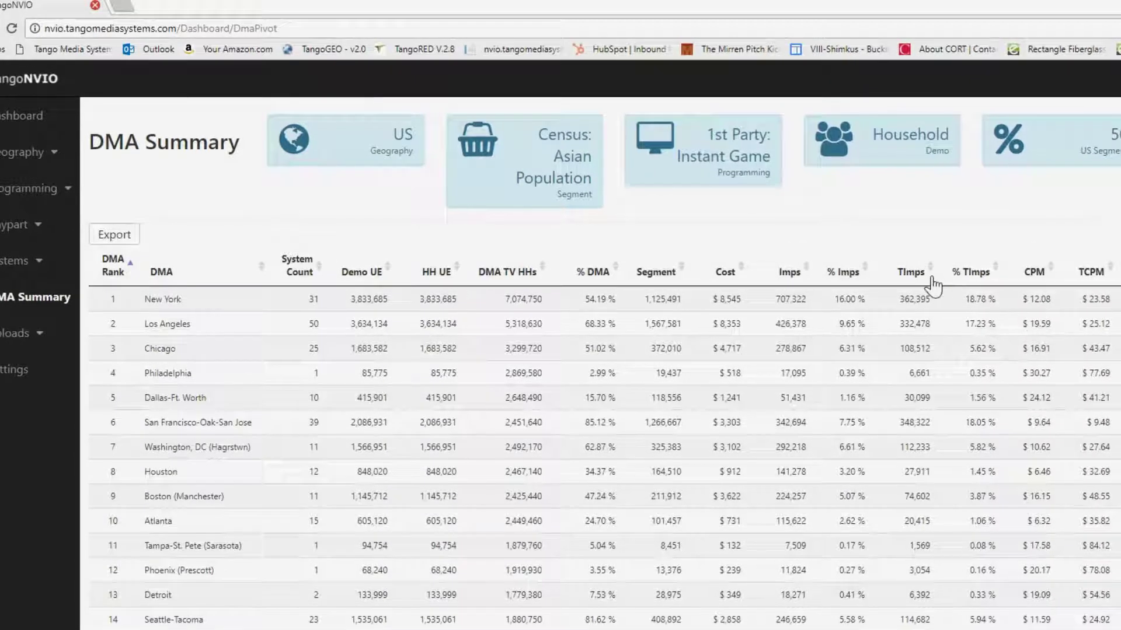
Step: Sort the DMA Summary by CPM from highest to lowest
{"action": "left_click", "coordinate": [1039, 281]}
{"action": "left_click", "coordinate": [1045, 276]}
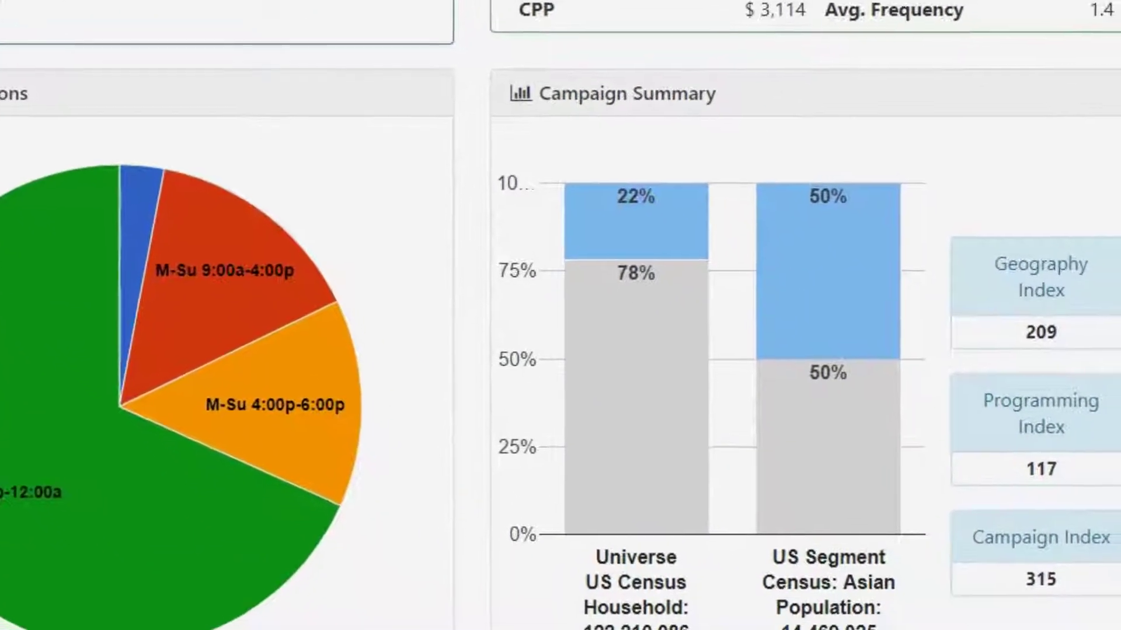
Step: Launch the Census: Asian Population segment map in a new tab from the US map thumbnail
{"action": "mouse_move", "coordinate": [308, 429]}
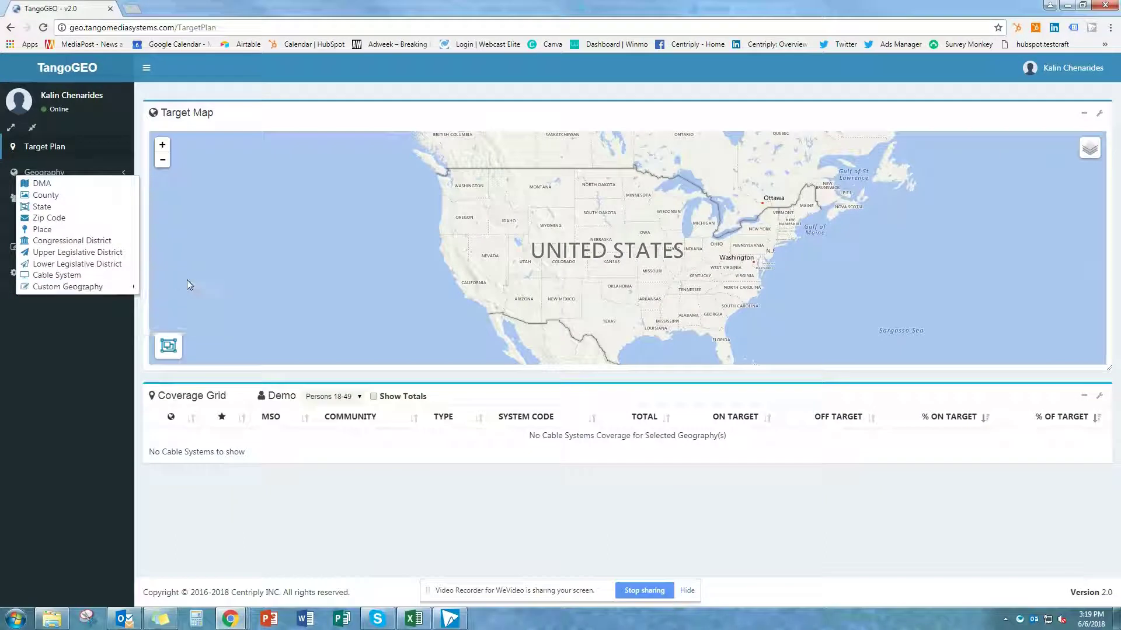
Step: Let the LayerEngine map load with the Cable and US Index layers on
{"action": "mouse_move", "coordinate": [124, 292]}
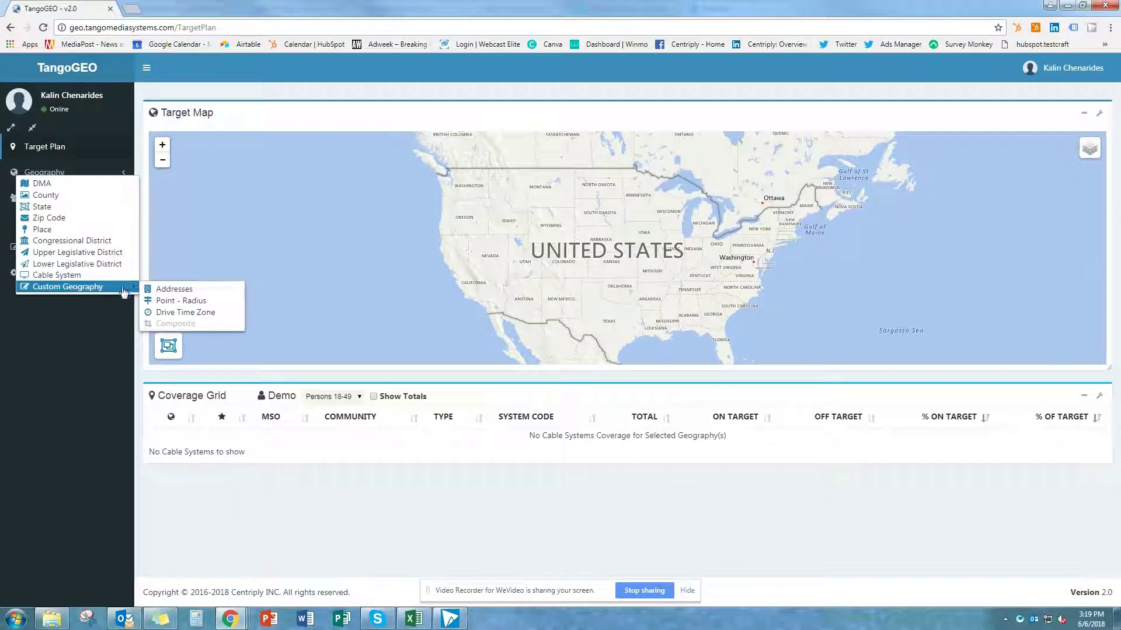
Step: Add the AMC Theaters point-radius locations to the target geography
{"action": "left_click", "coordinate": [213, 301]}
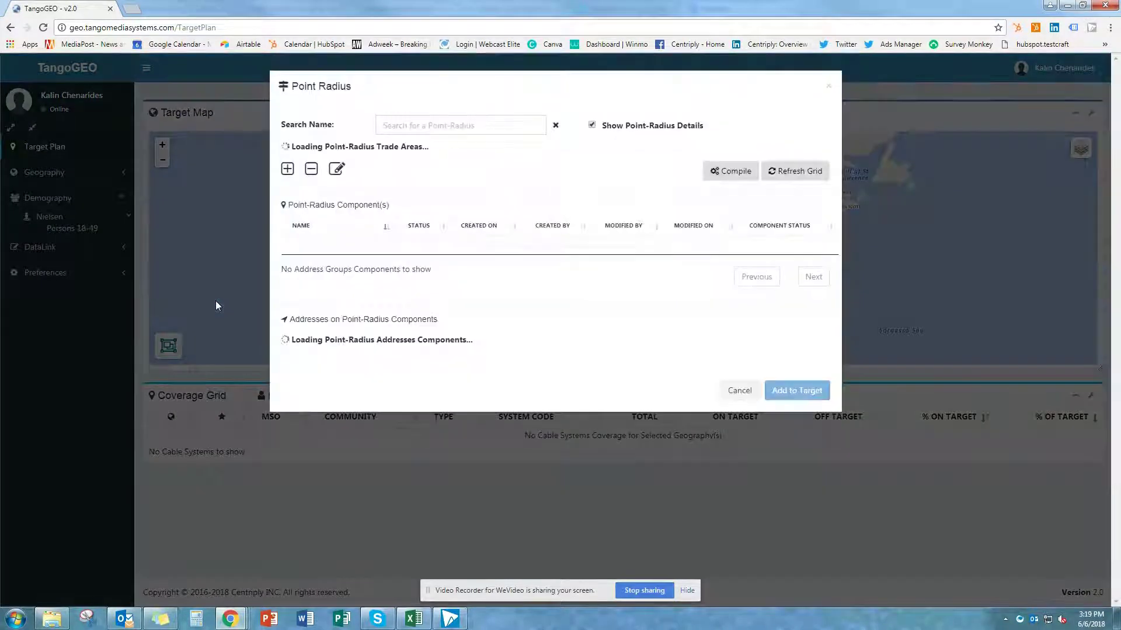
{"action": "left_click", "coordinate": [298, 248]}
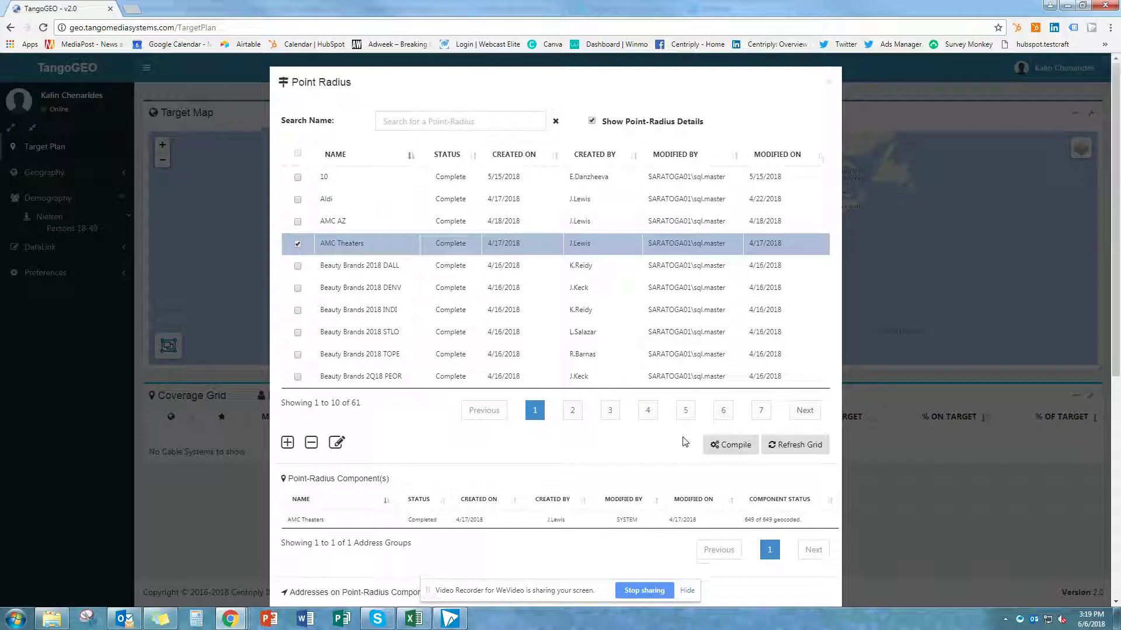
{"action": "scroll", "coordinate": [686, 442], "scroll_direction": "down", "scroll_amount": 7}
{"action": "left_click", "coordinate": [801, 570]}
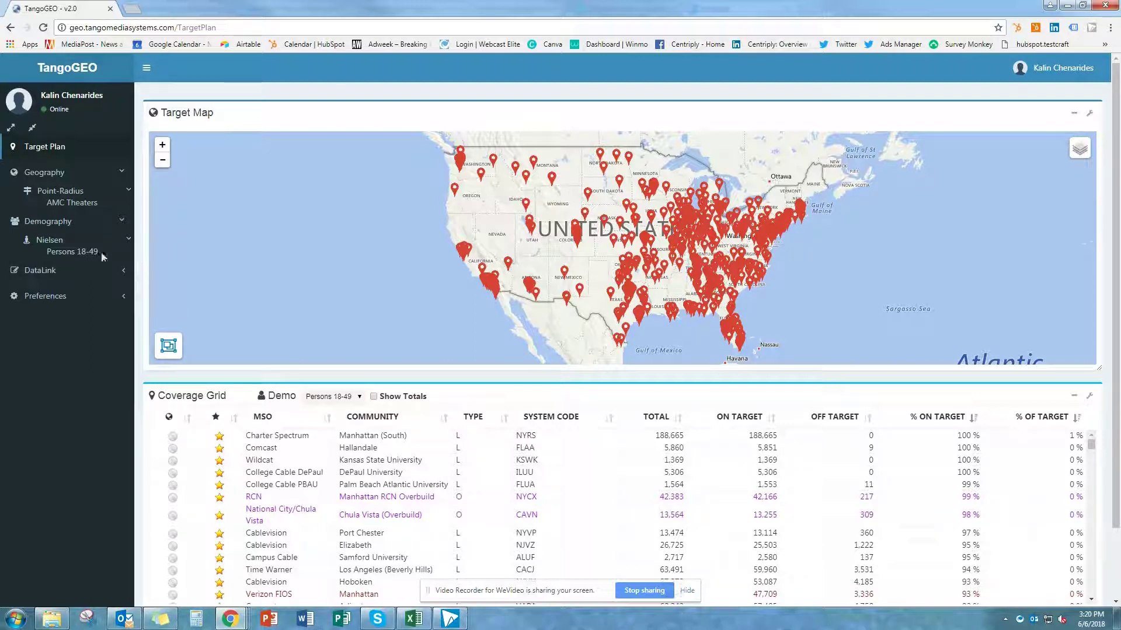
{"action": "left_click", "coordinate": [14, 173]}
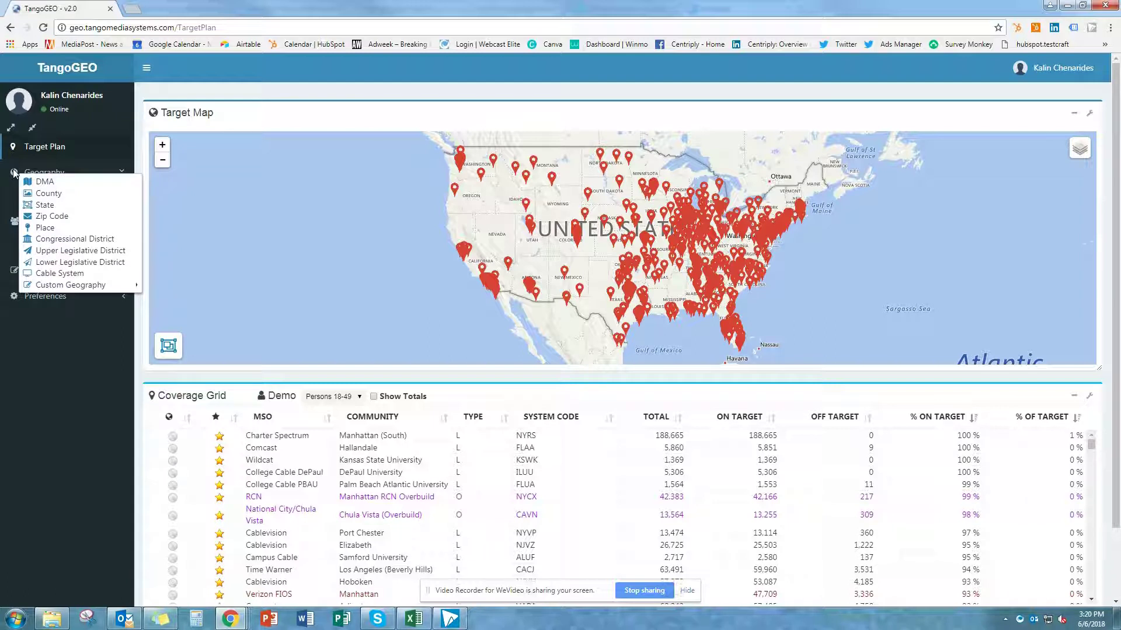
{"action": "mouse_move", "coordinate": [56, 288]}
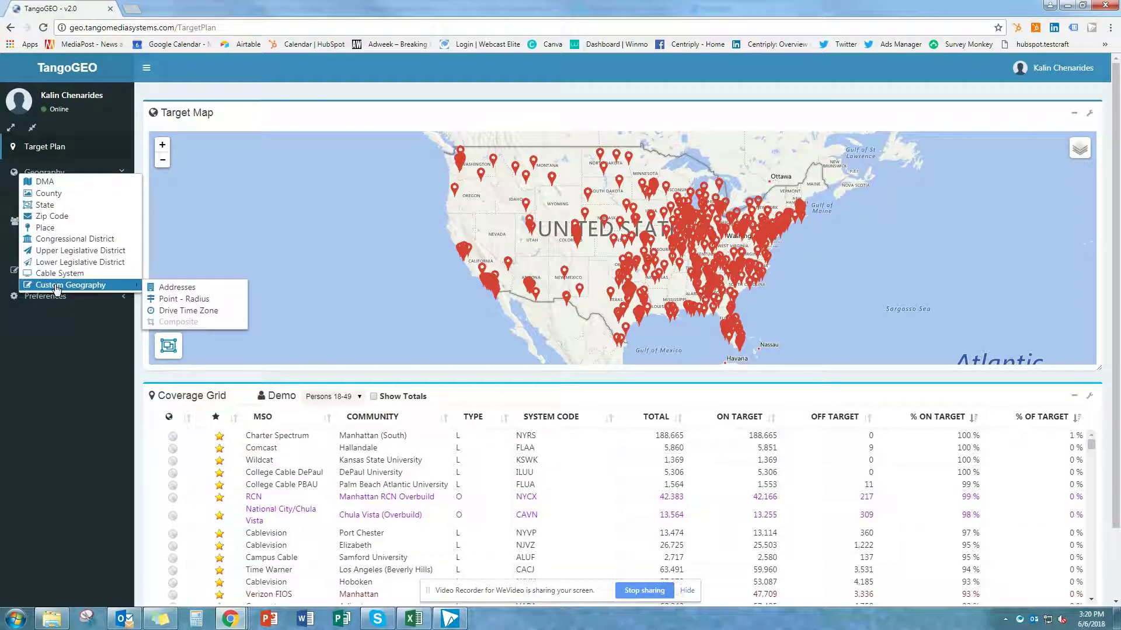
{"action": "left_click", "coordinate": [61, 323]}
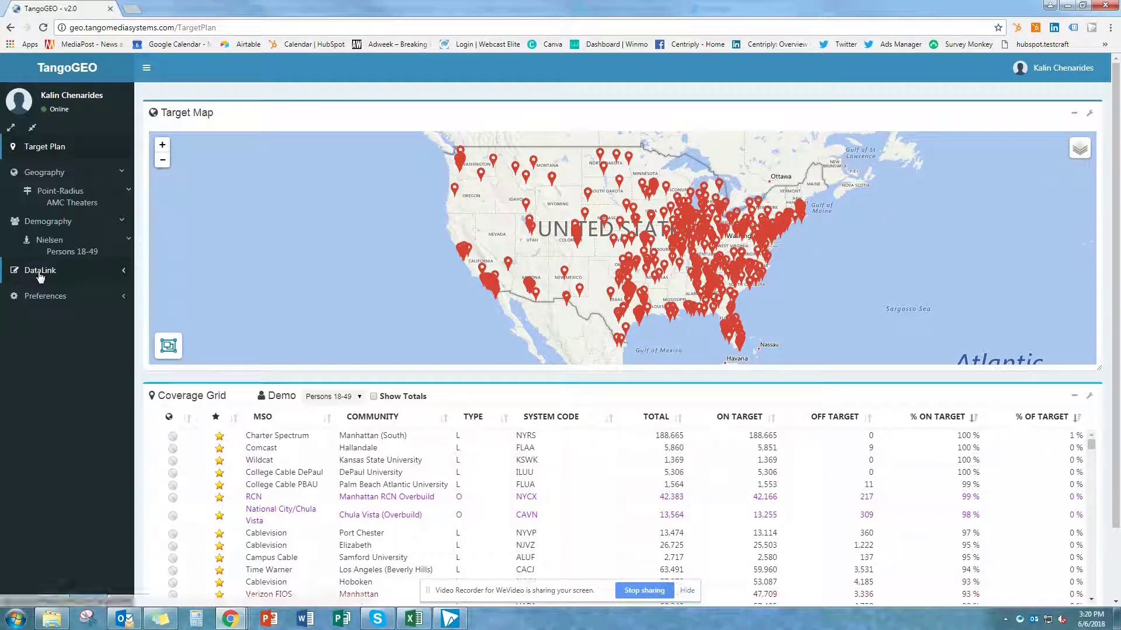
Step: Add the Experian_Movie_Action data link to the plan
{"action": "left_click", "coordinate": [37, 272]}
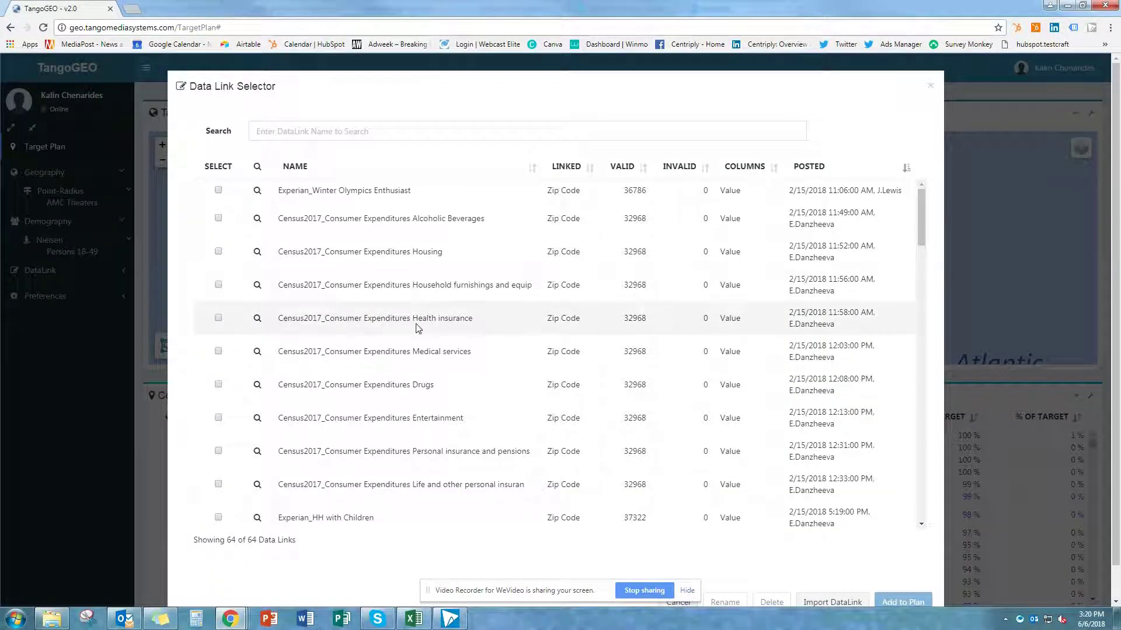
{"action": "scroll", "coordinate": [416, 327], "scroll_direction": "down", "scroll_amount": 5}
{"action": "scroll", "coordinate": [415, 331], "scroll_direction": "down", "scroll_amount": 4}
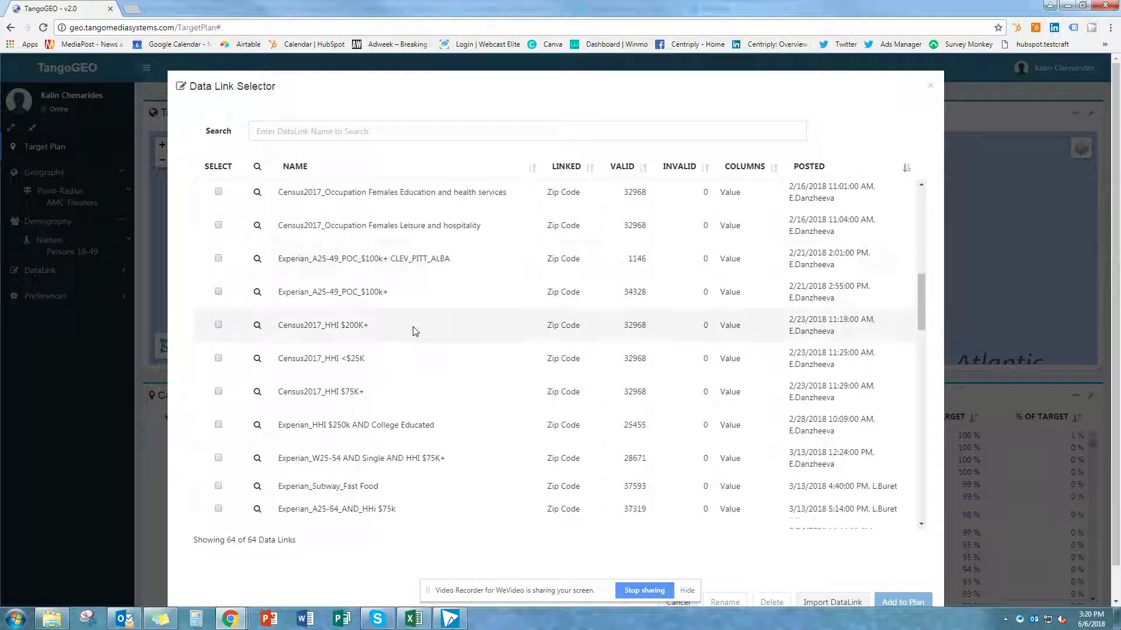
{"action": "scroll", "coordinate": [415, 330], "scroll_direction": "down", "scroll_amount": 5}
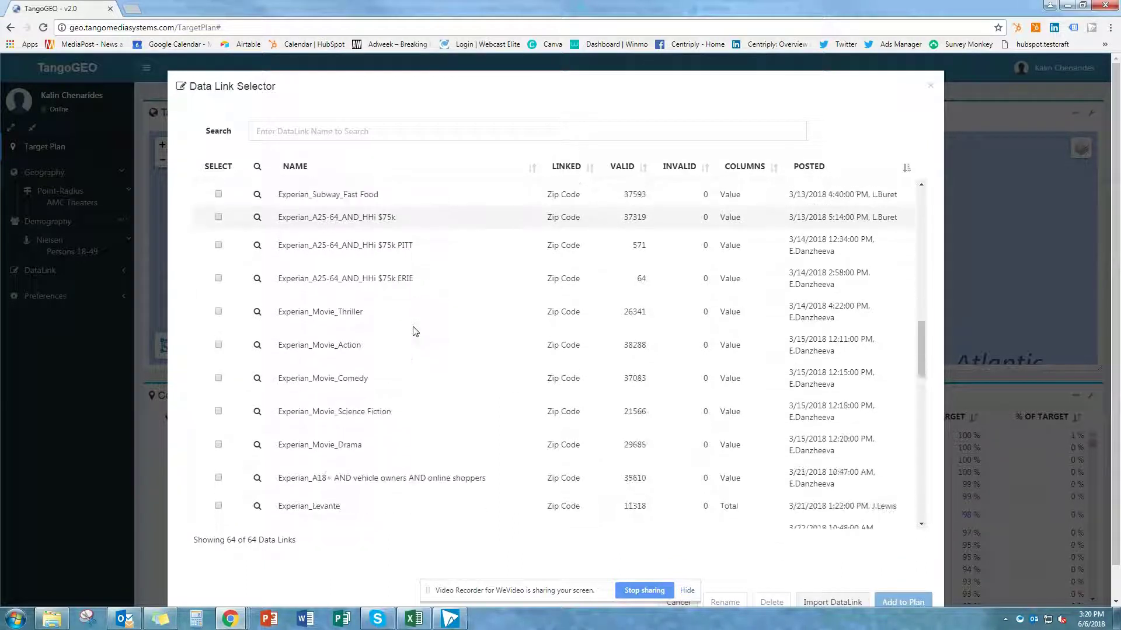
{"action": "left_click", "coordinate": [219, 345]}
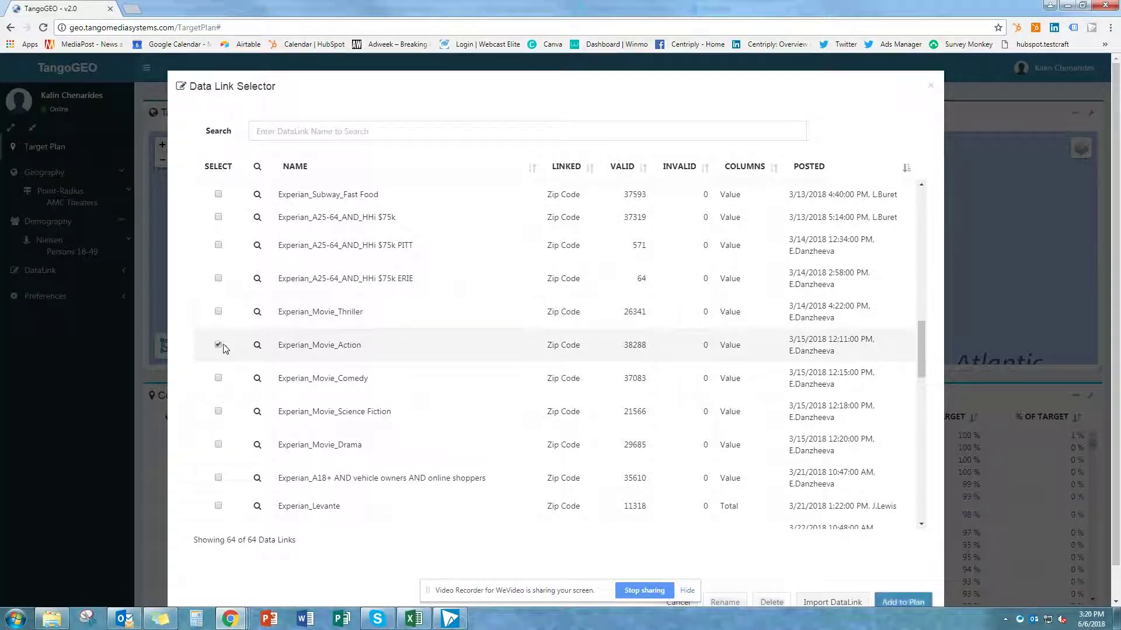
{"action": "scroll", "coordinate": [986, 506], "scroll_direction": "down", "scroll_amount": 1}
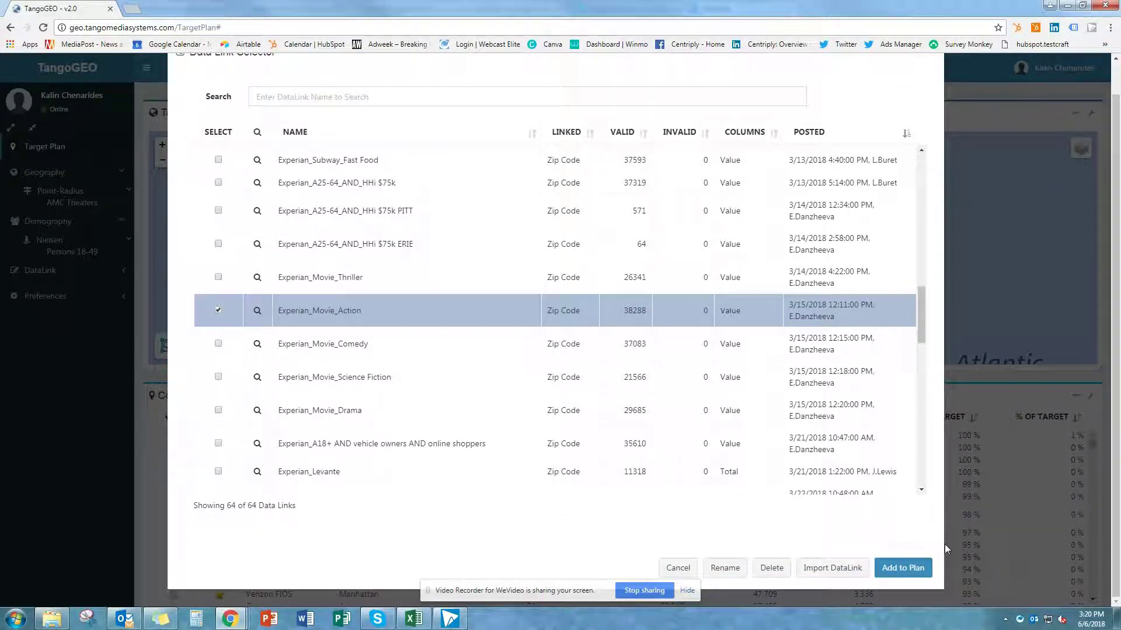
{"action": "left_click", "coordinate": [925, 567]}
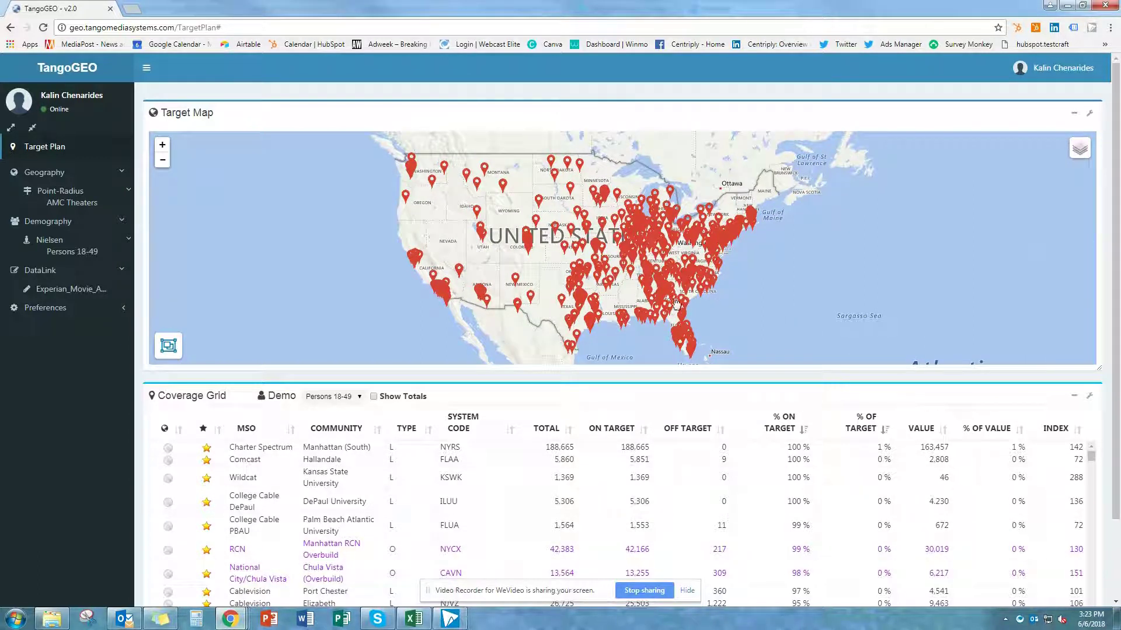
Step: Zoom the target map into Atlanta and the Riverdale cable system, then review Atlanta systems
{"action": "scroll", "coordinate": [676, 302], "scroll_direction": "up", "scroll_amount": 3}
{"action": "scroll", "coordinate": [669, 296], "scroll_direction": "up", "scroll_amount": 2}
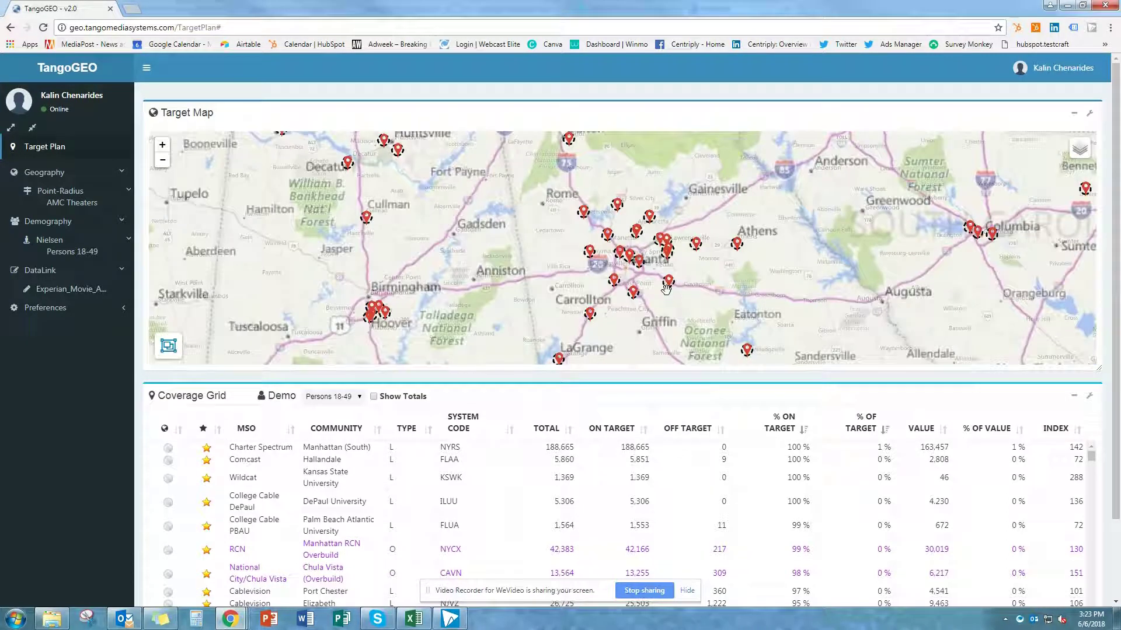
{"action": "scroll", "coordinate": [668, 295], "scroll_direction": "up", "scroll_amount": 2}
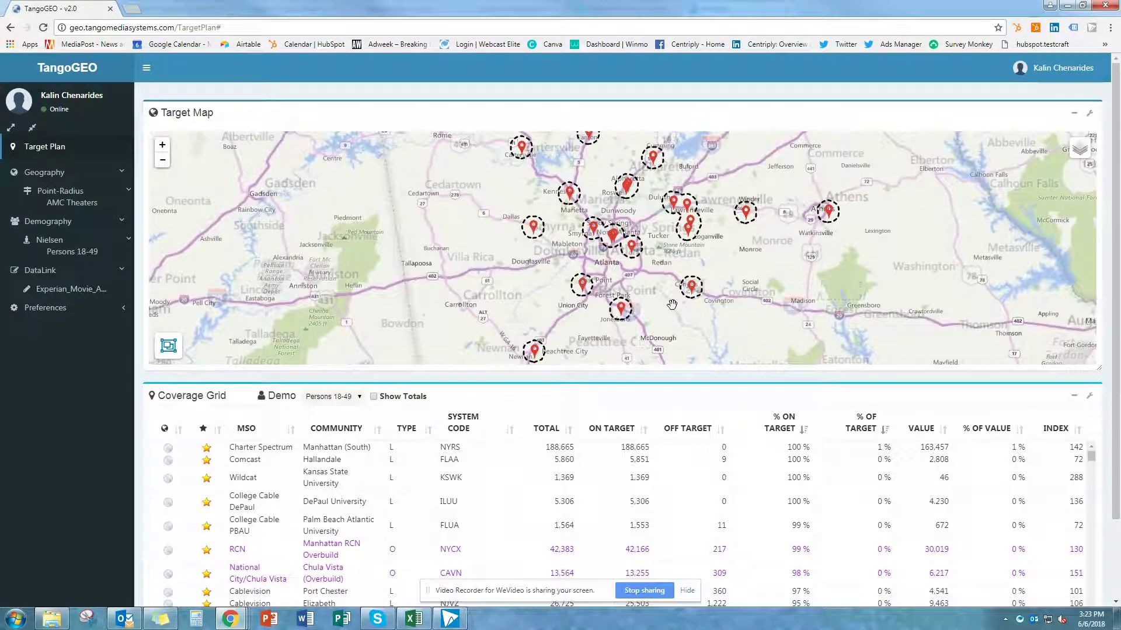
{"action": "left_click_drag", "start_coordinate": [671, 304], "coordinate": [679, 331]}
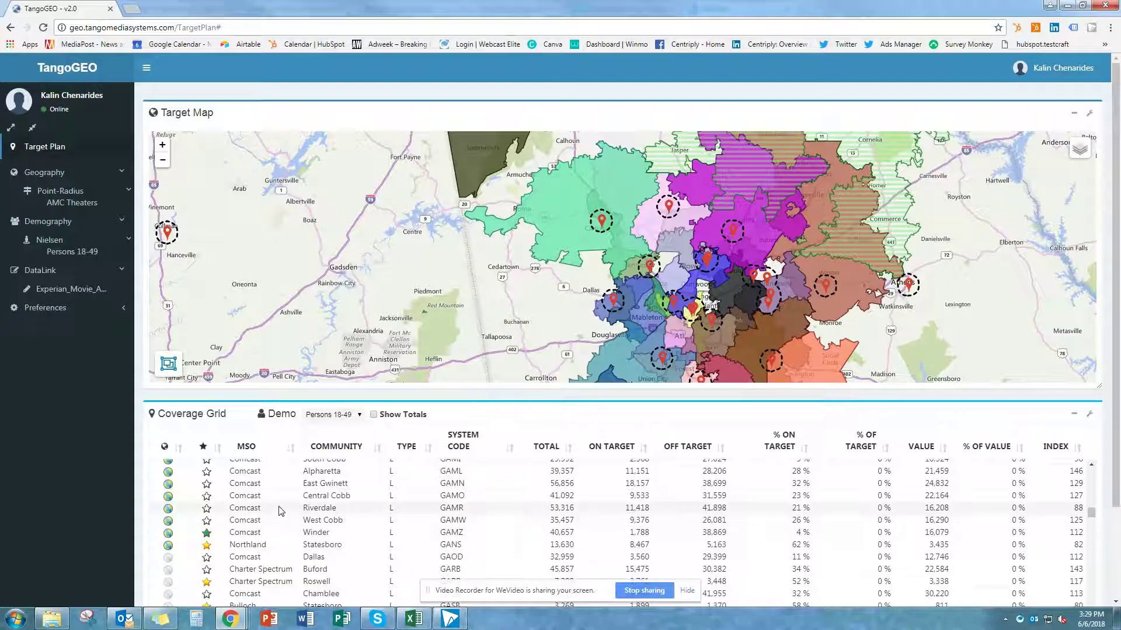
{"action": "left_click", "coordinate": [279, 511]}
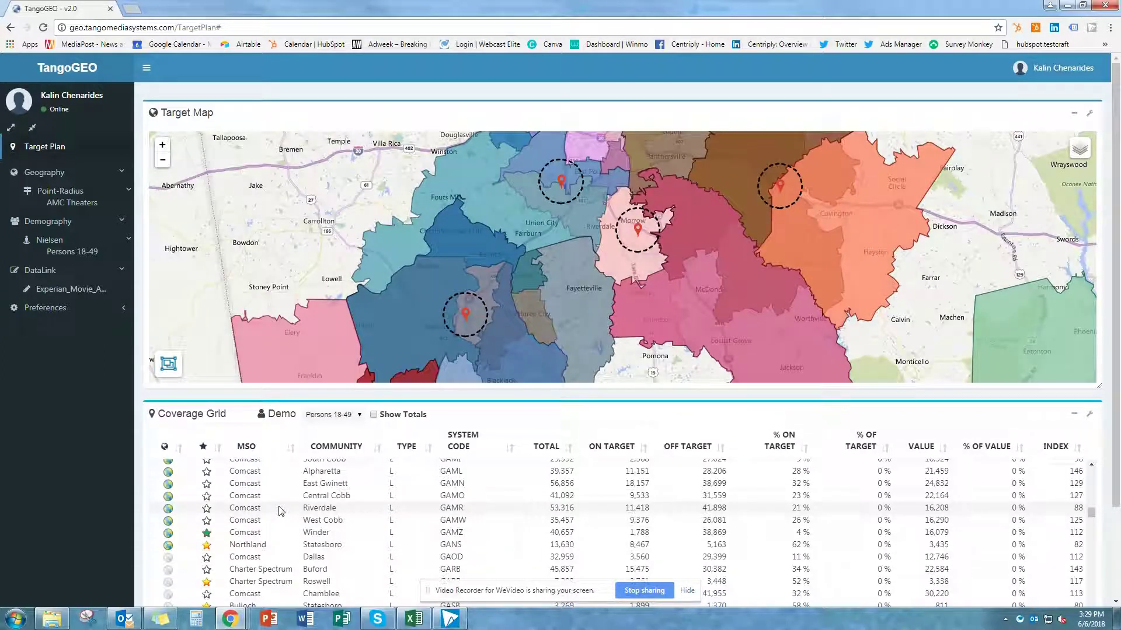
{"action": "left_click_drag", "start_coordinate": [239, 507], "coordinate": [722, 519]}
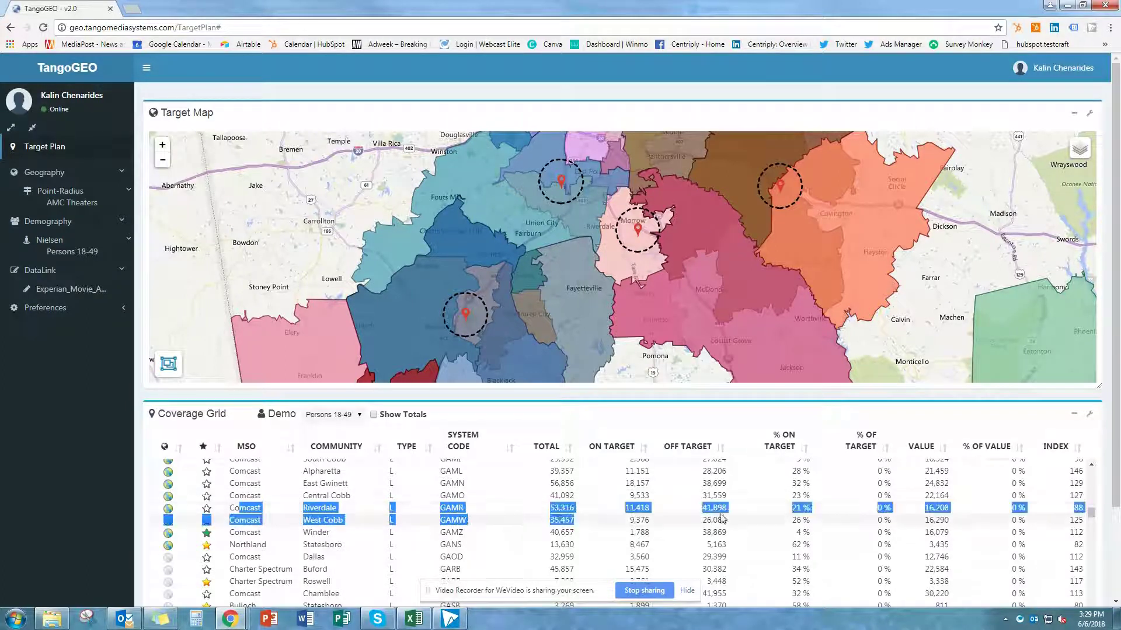
{"action": "left_click", "coordinate": [374, 522]}
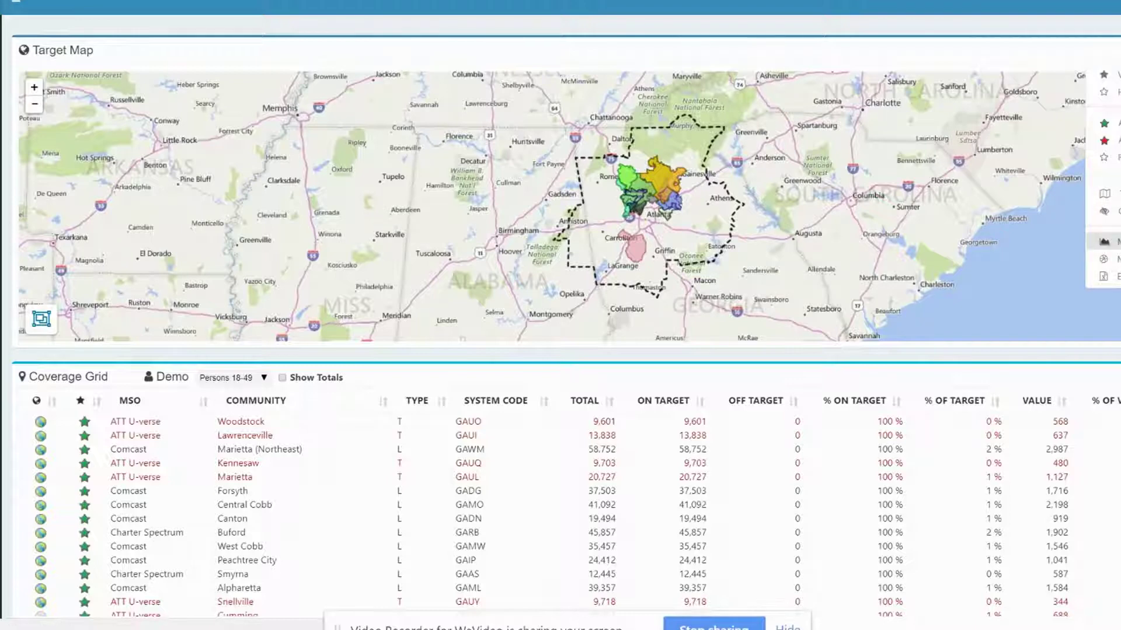
Step: Queue the 'DMA: Atlanta, GA' map report with default target and system reports
{"action": "left_click", "coordinate": [1104, 242]}
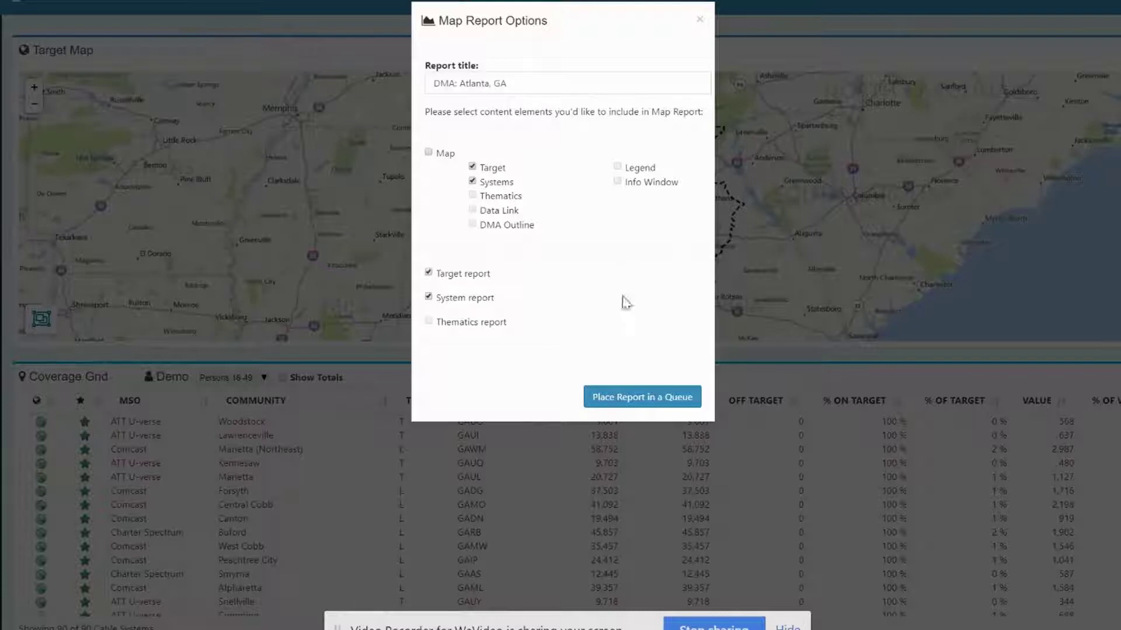
{"action": "left_click", "coordinate": [611, 400]}
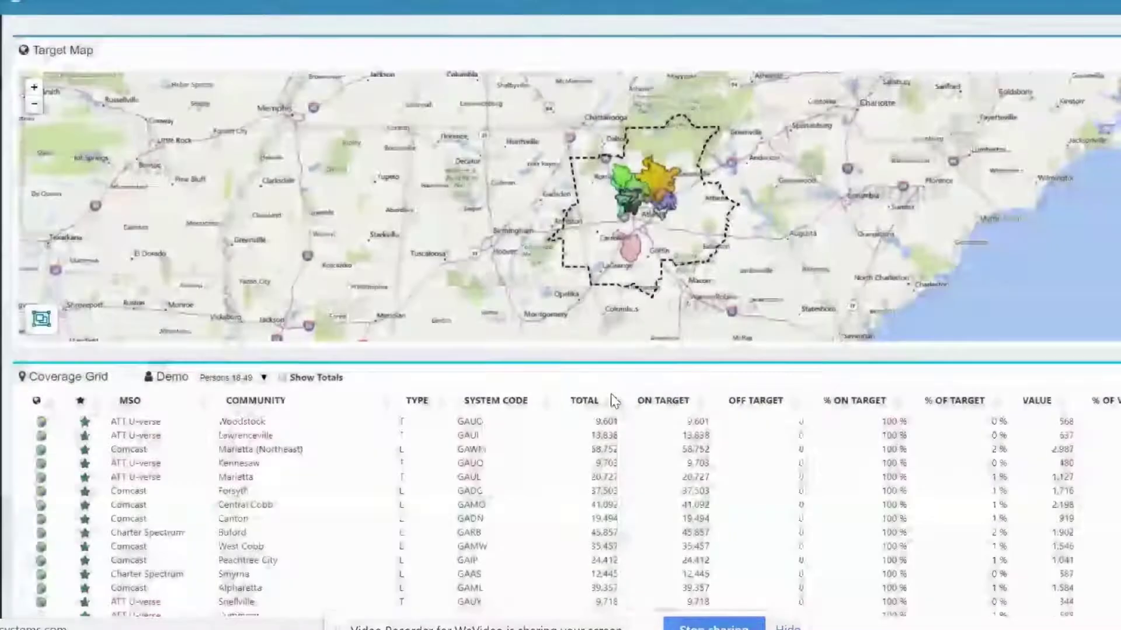